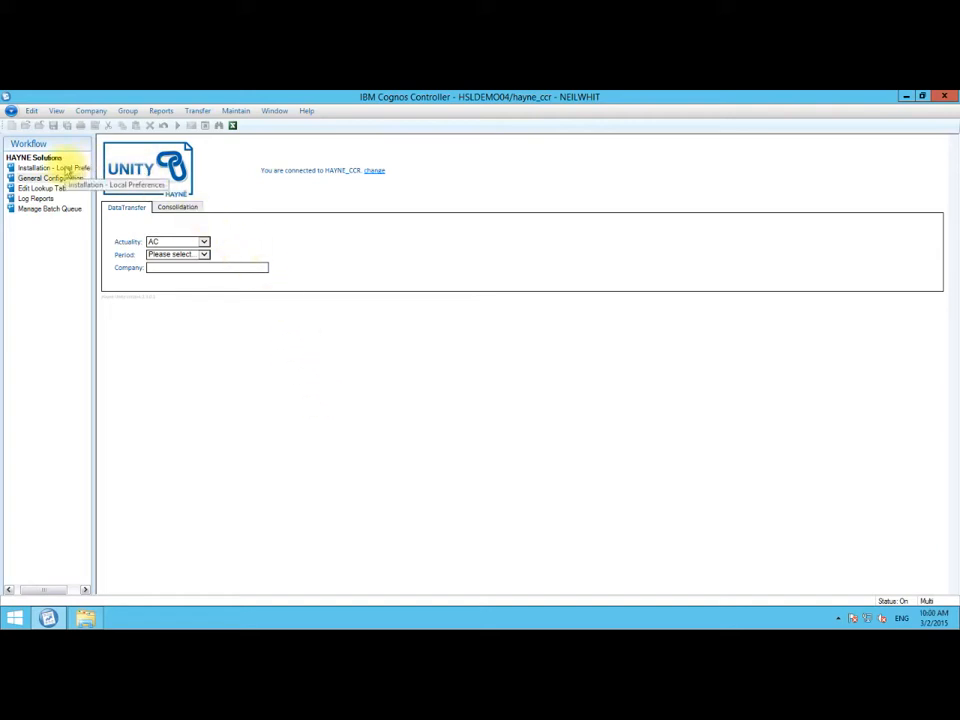
# Review the workstation's start page URL in the local preferences and the options available for running a consolidation.
pyautogui.click(66, 170)
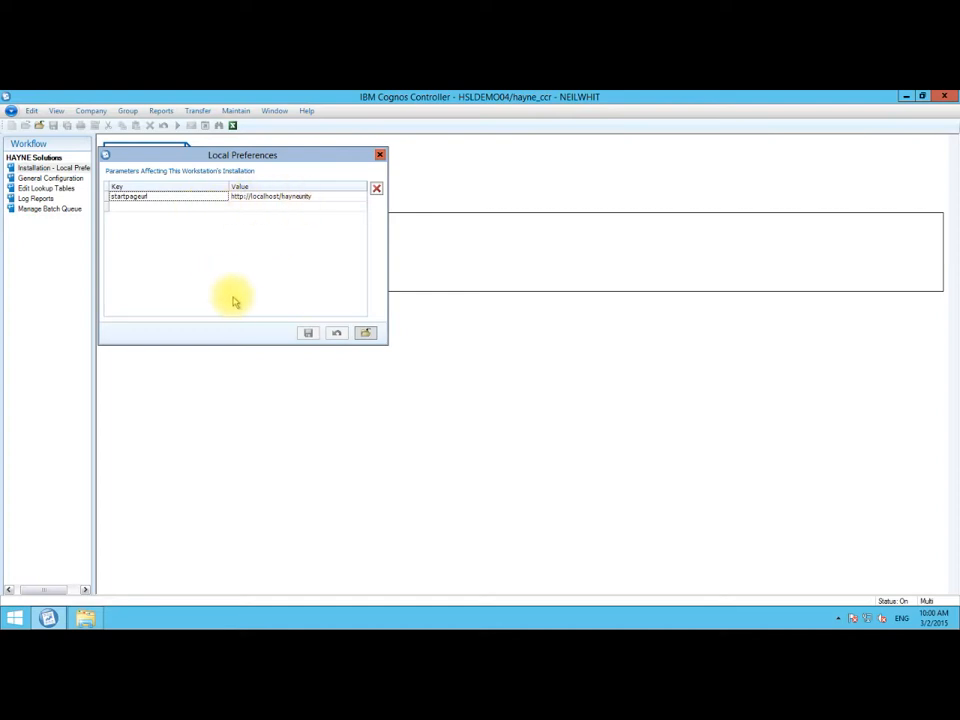
pyautogui.click(365, 333)
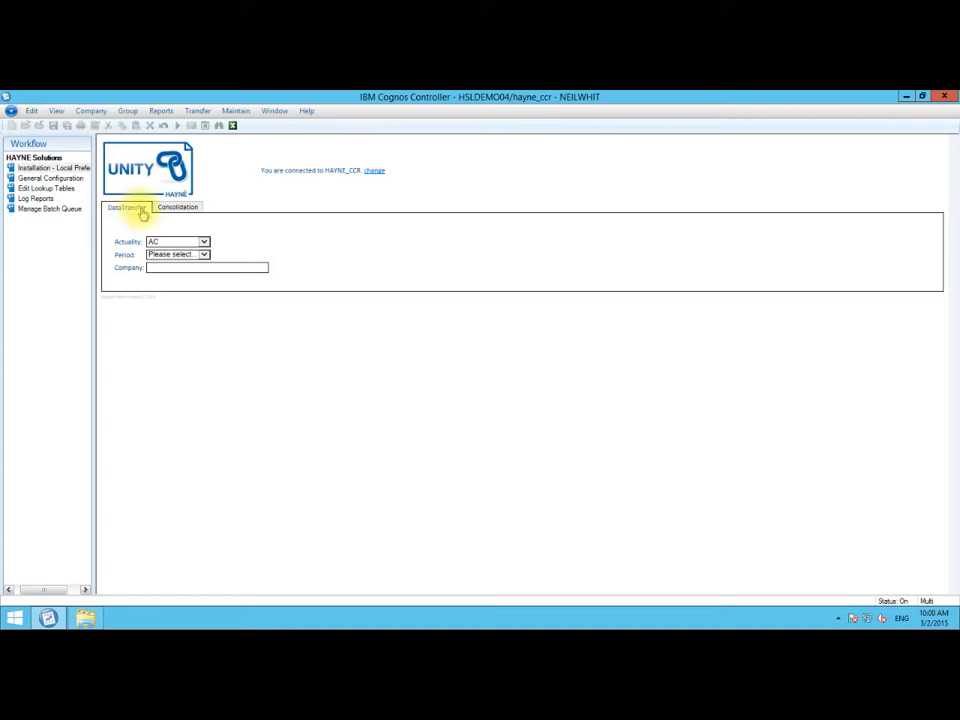
pyautogui.click(172, 214)
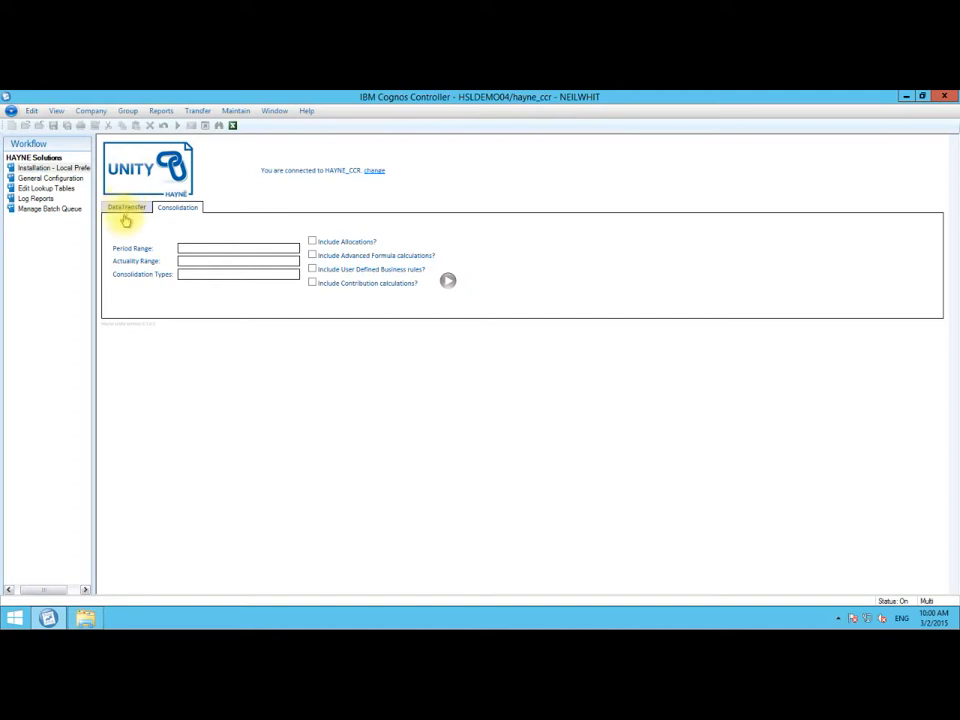
pyautogui.click(126, 210)
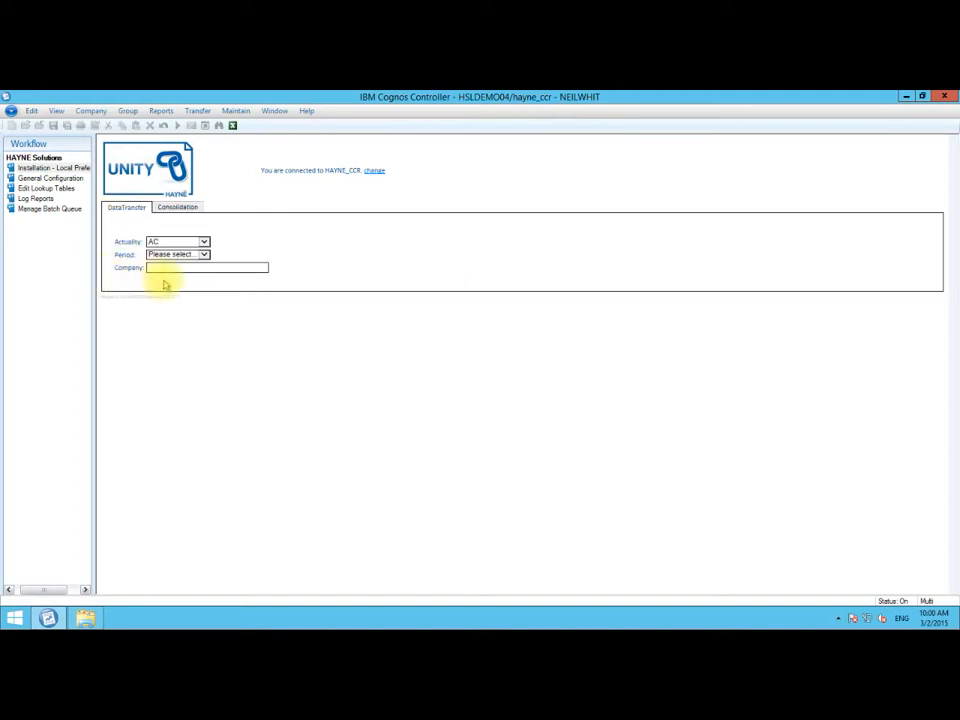
# Review the actualities and periods available for the data transfer without changing the selections.
pyautogui.click(203, 243)
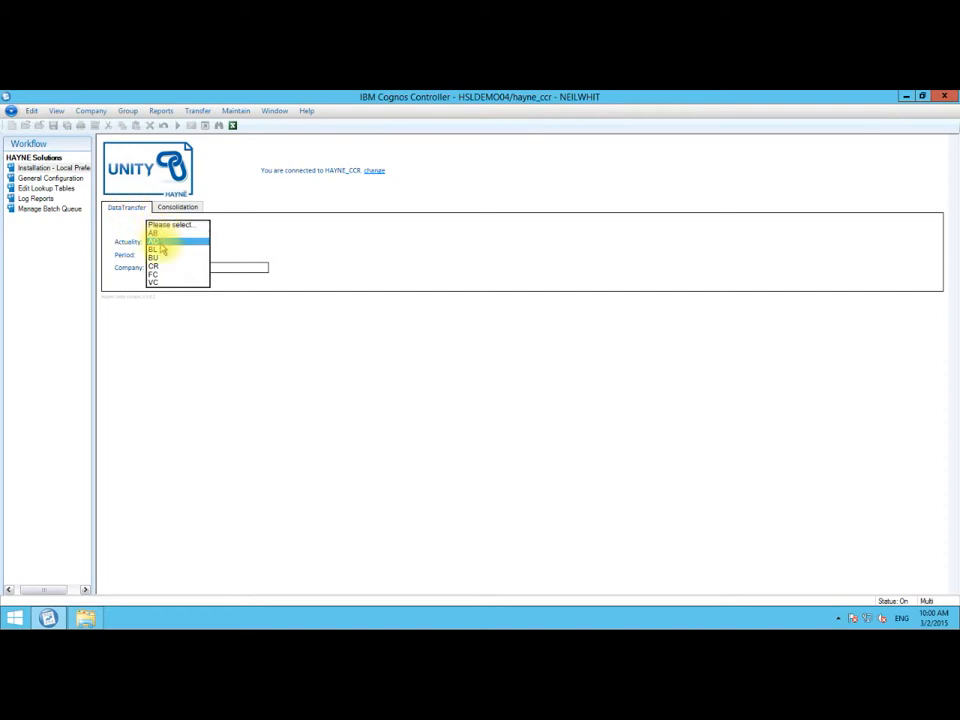
pyautogui.click(157, 323)
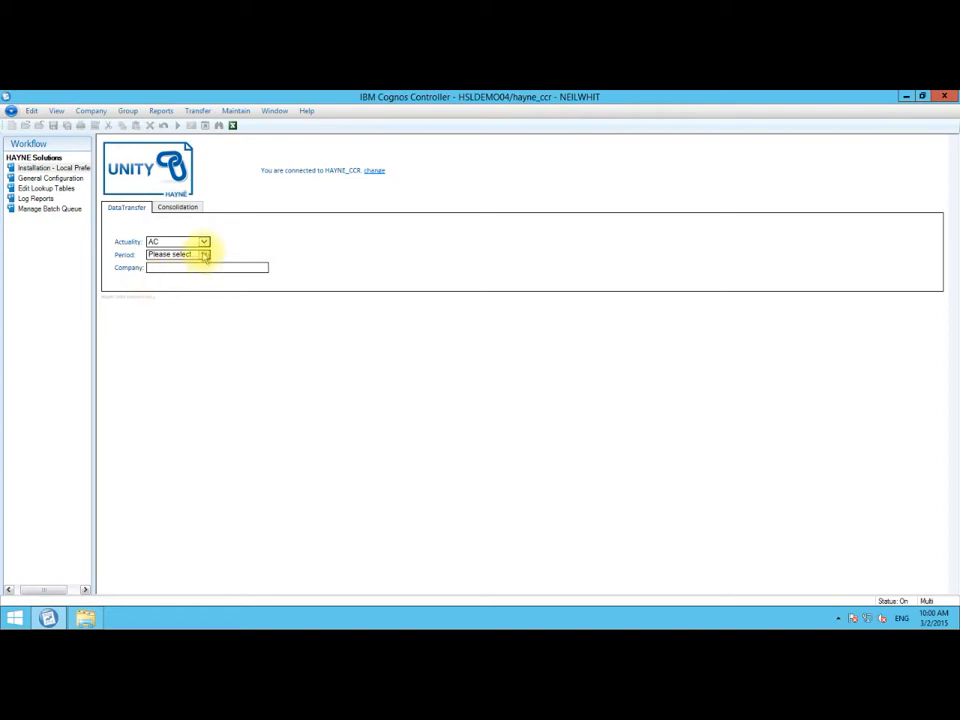
pyautogui.click(204, 256)
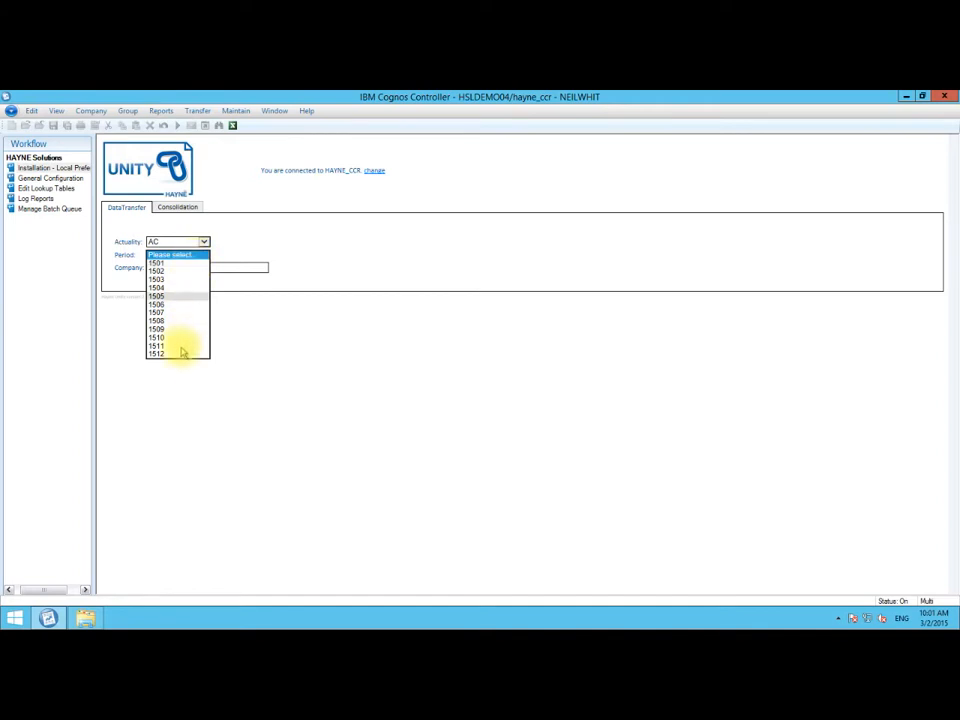
pyautogui.click(270, 360)
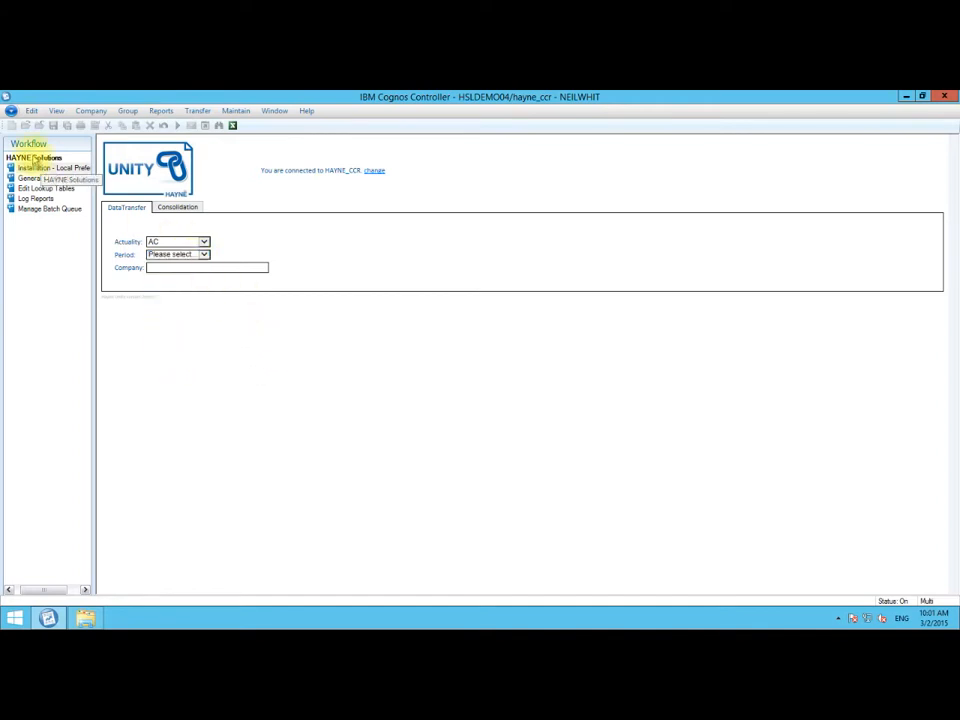
# Review the HAYNE_STARTPER and HAYNE_ENDPER server preferences in the general configuration.
pyautogui.click(38, 178)
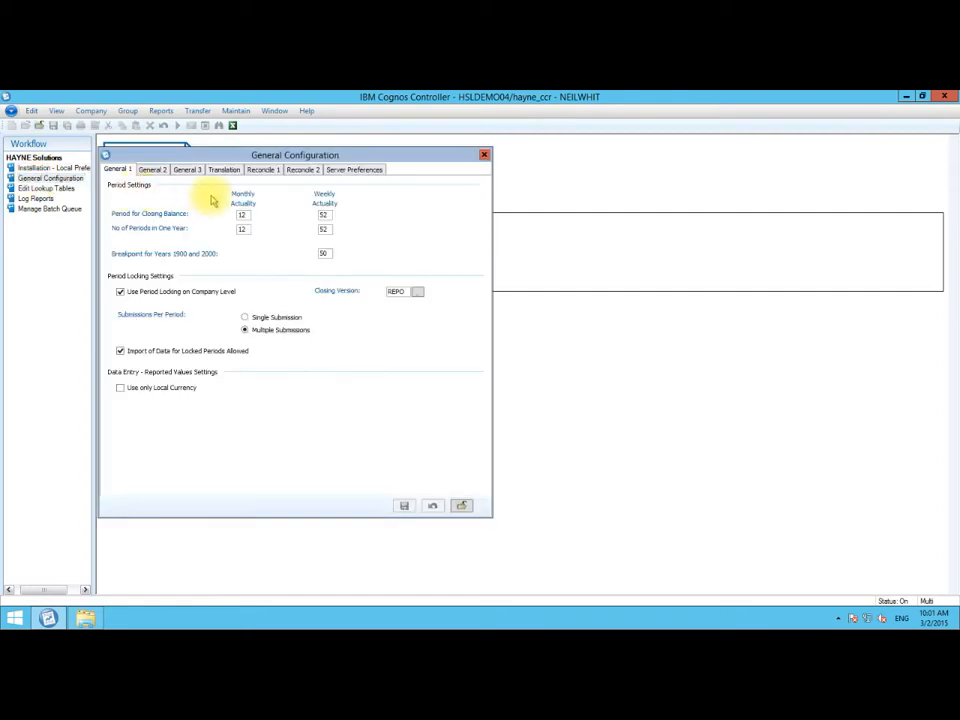
pyautogui.click(358, 170)
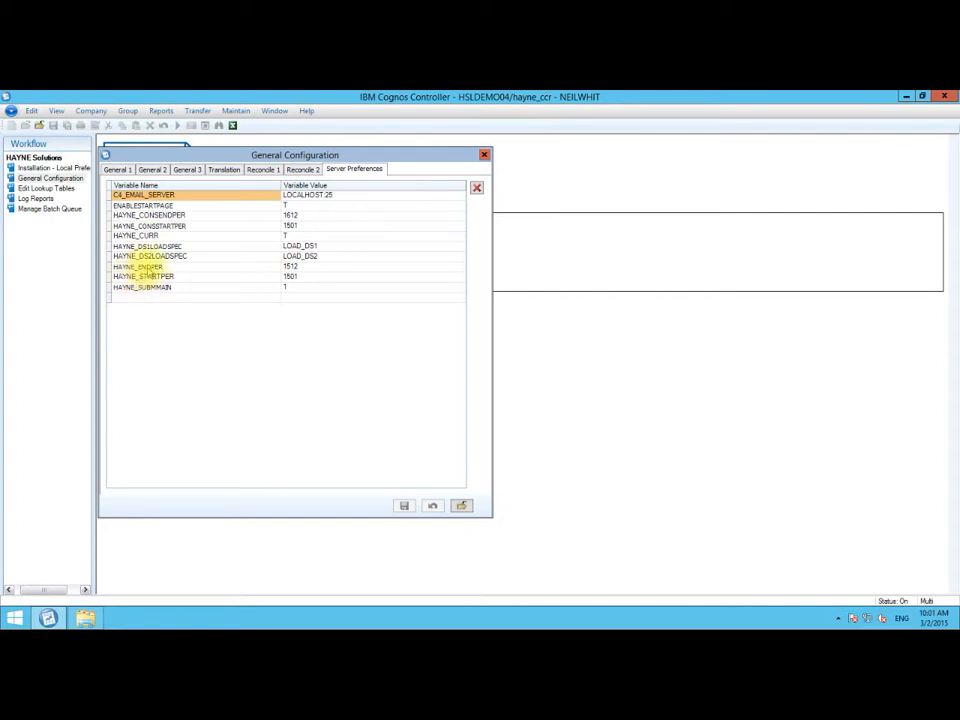
pyautogui.click(291, 277)
pyautogui.click(287, 266)
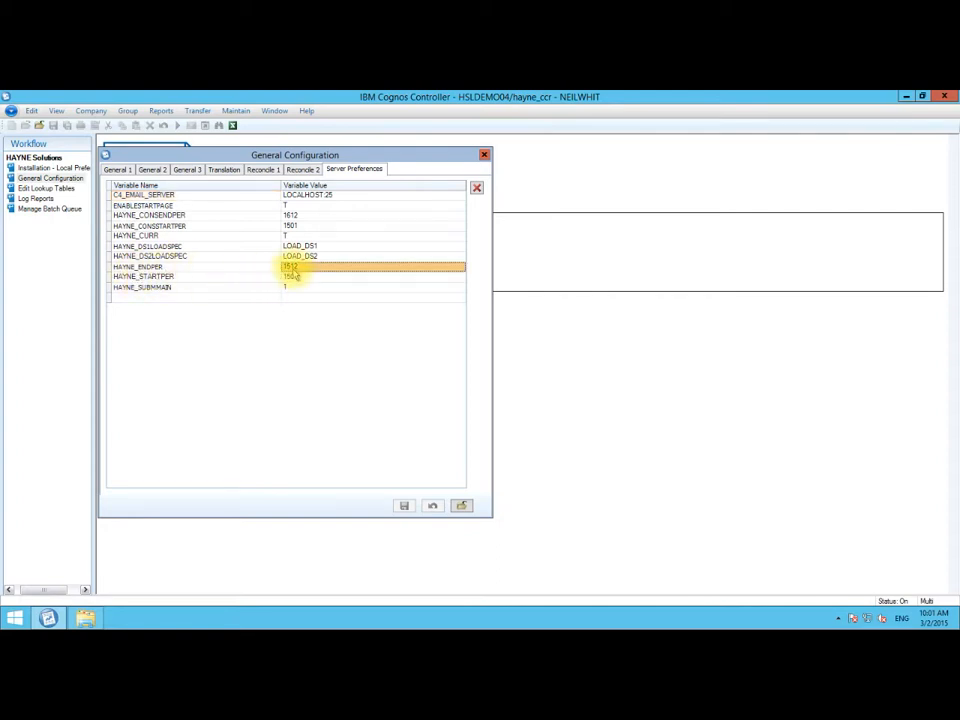
pyautogui.click(461, 505)
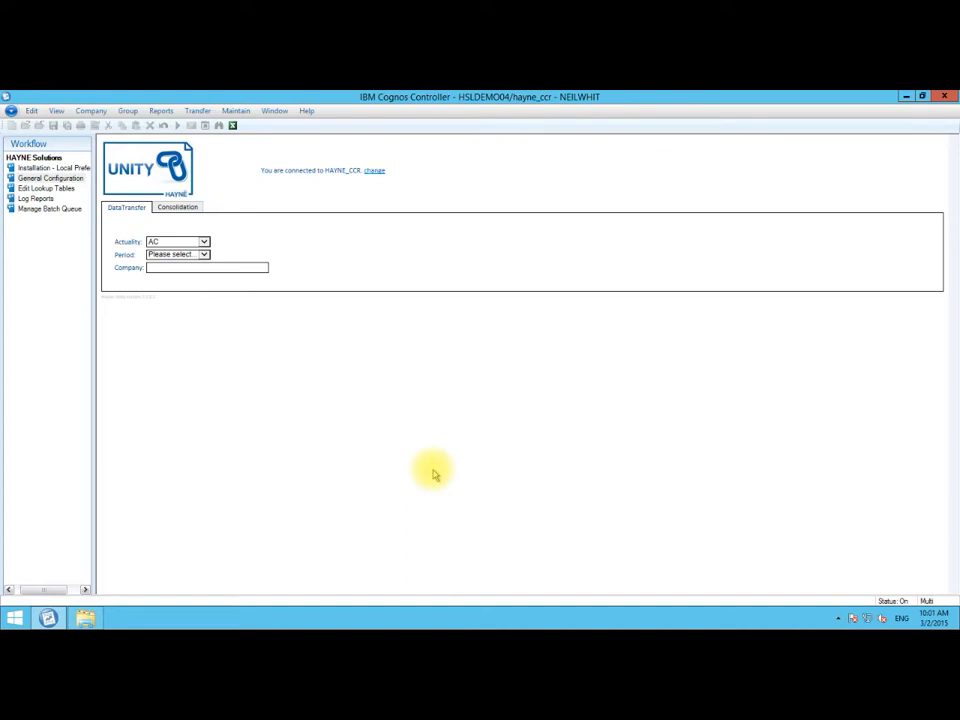
# Set the data transfer period to 1501 and open the list of companies.
pyautogui.click(203, 254)
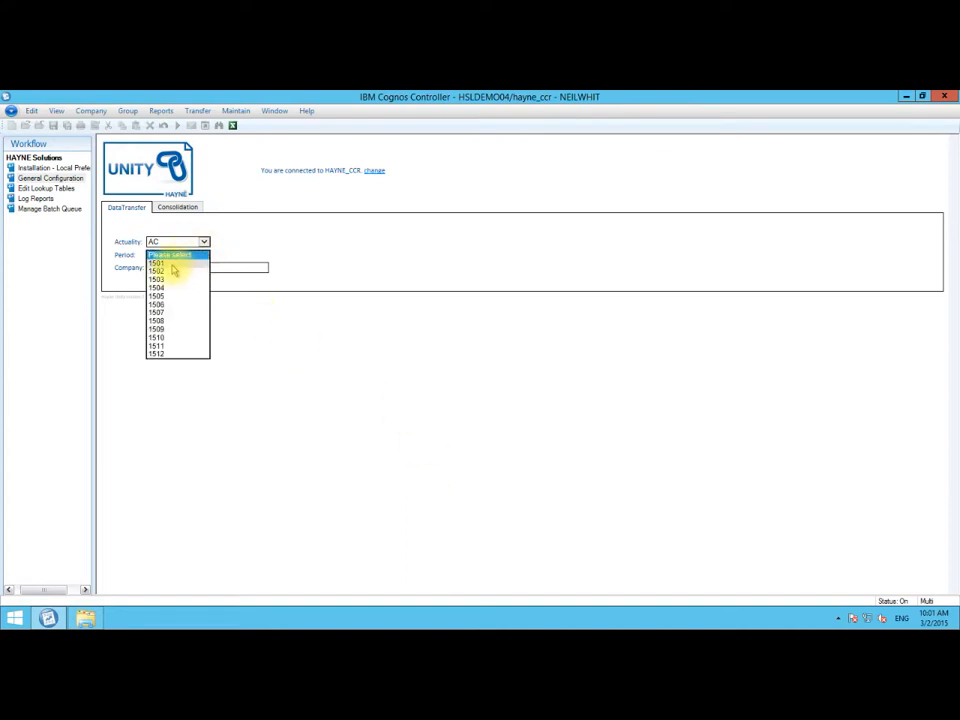
pyautogui.click(172, 264)
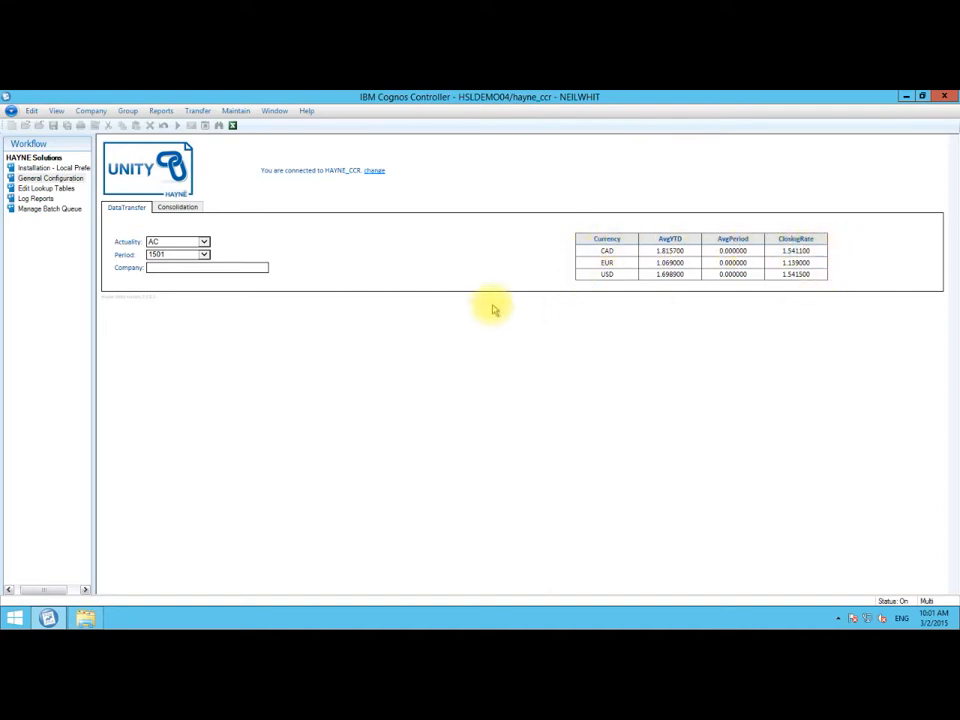
pyautogui.click(177, 270)
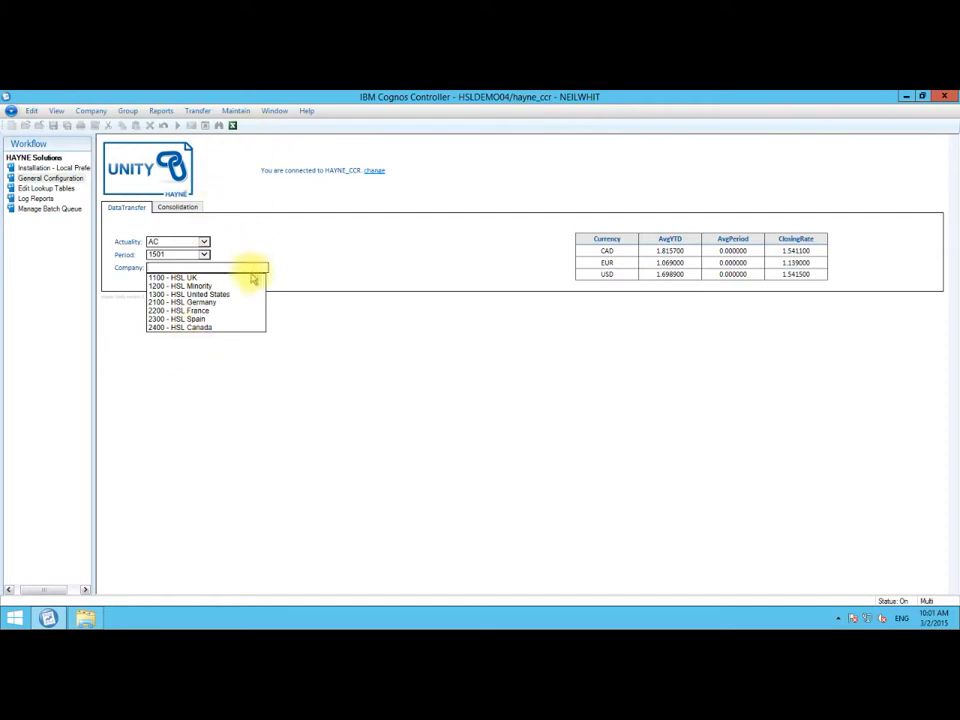
# Review the companies defined for data loads in the HAYNE_COMP lookup table.
pyautogui.click(40, 189)
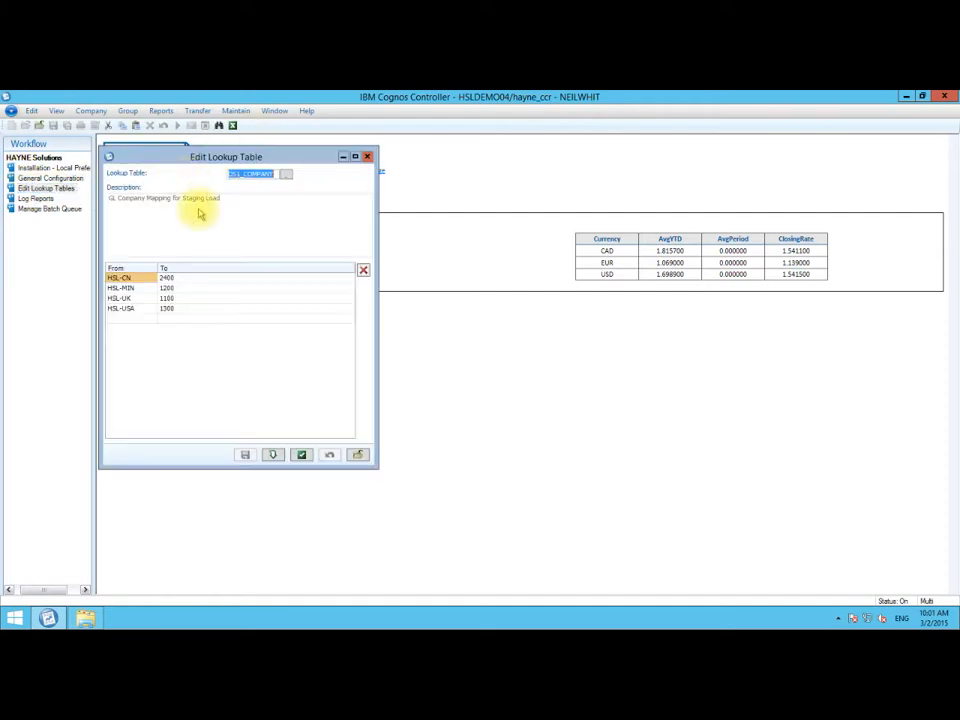
pyautogui.click(286, 175)
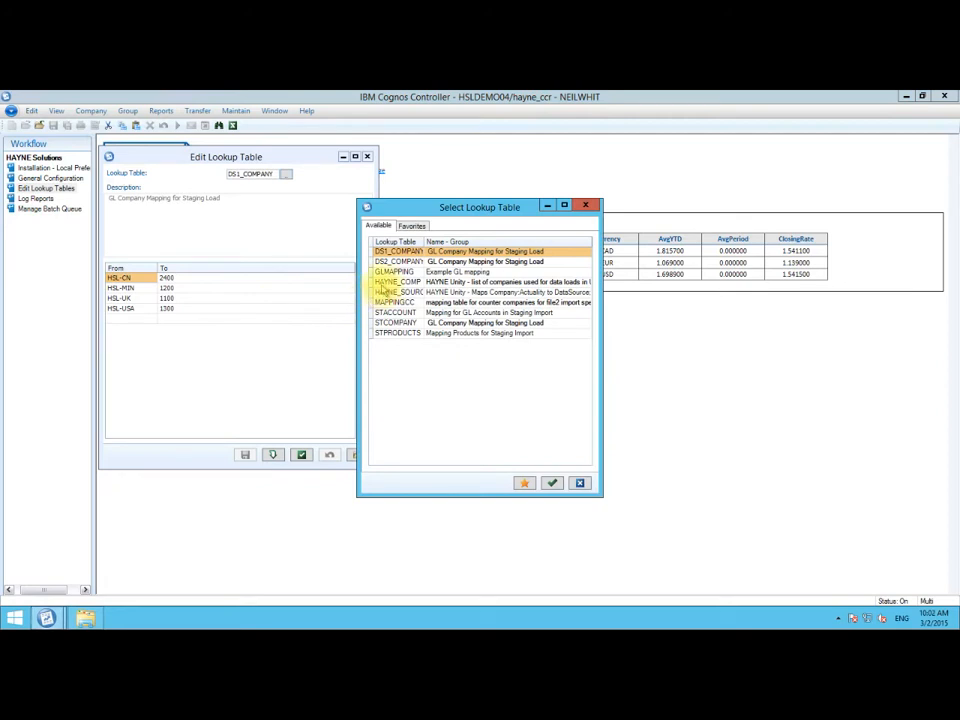
pyautogui.doubleClick(392, 282)
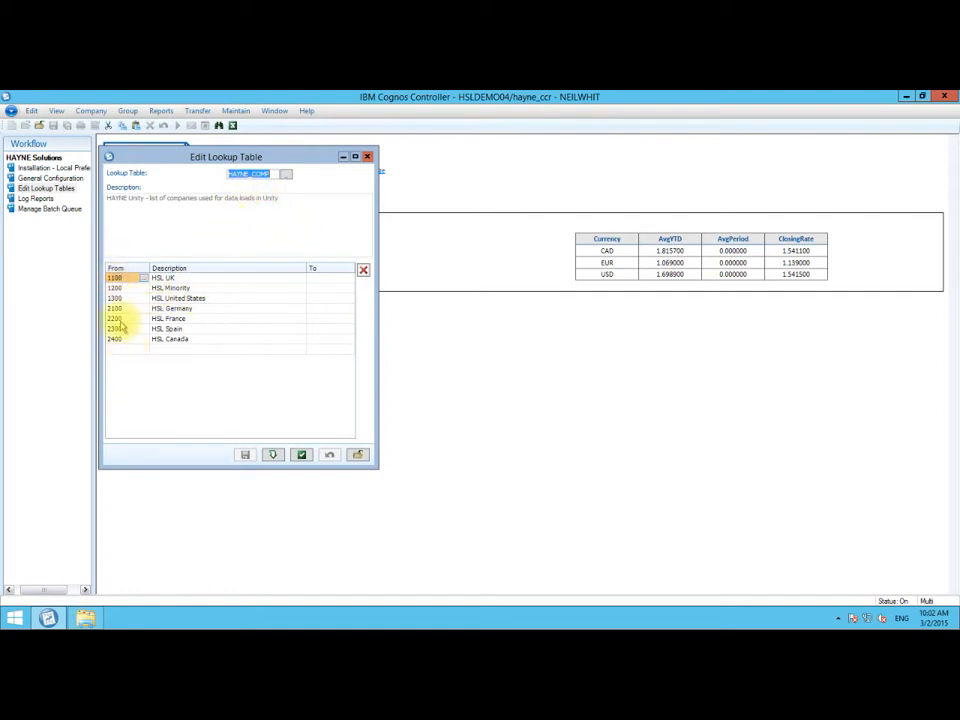
pyautogui.click(360, 454)
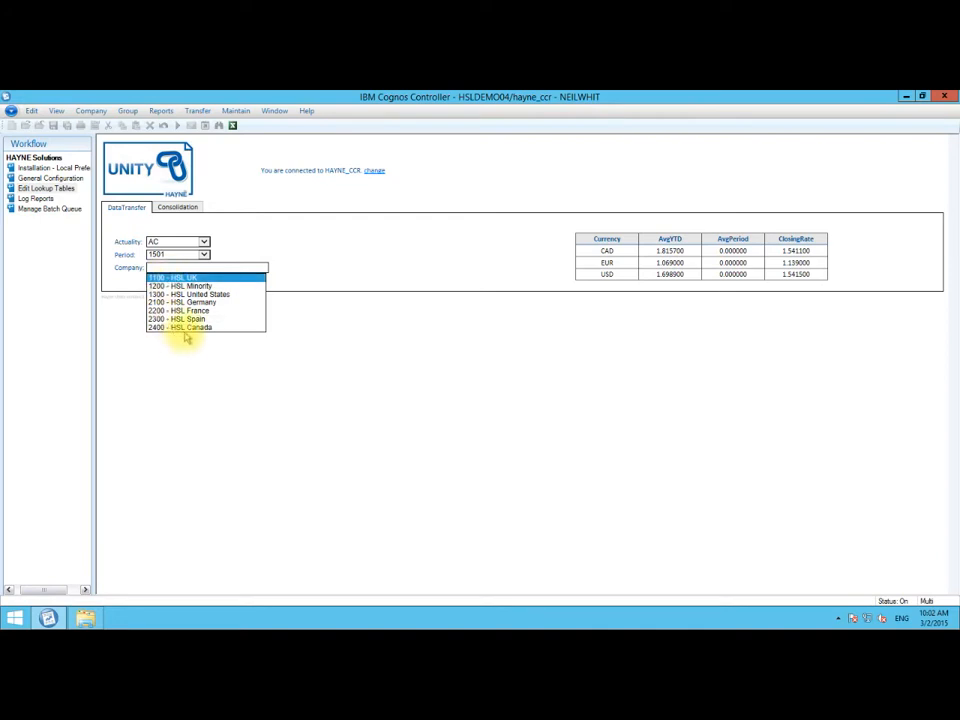
# Select all companies from 1100 - HSL UK to 2400 - HSL Canada and try to run the data transfer for period 1501.
pyautogui.keyDown('shift'); pyautogui.click(180, 327); pyautogui.keyUp('shift')
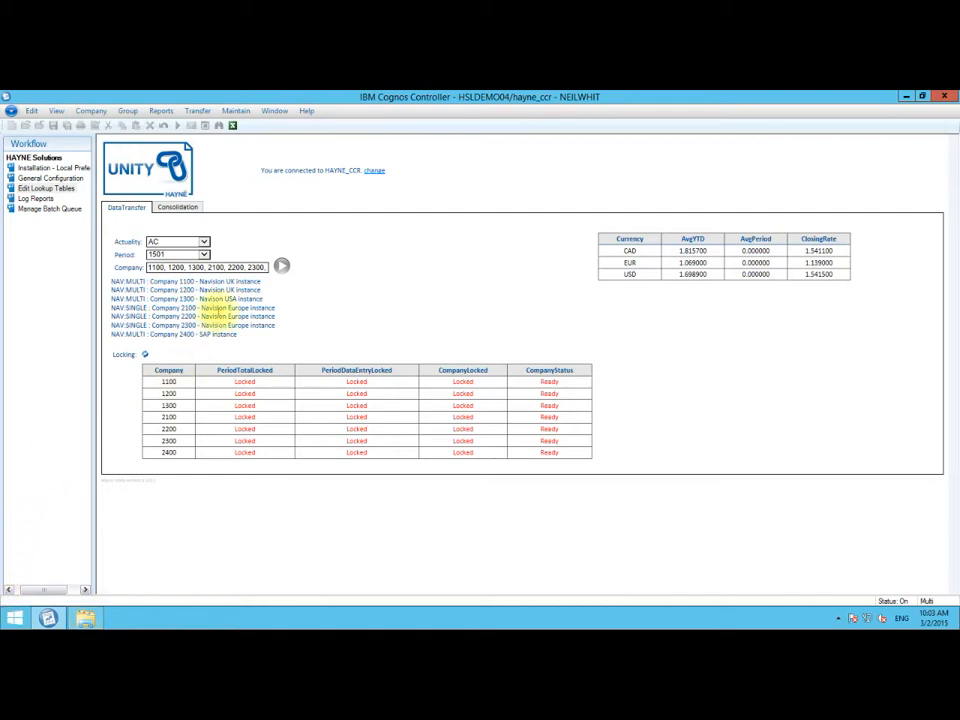
pyautogui.click(283, 267)
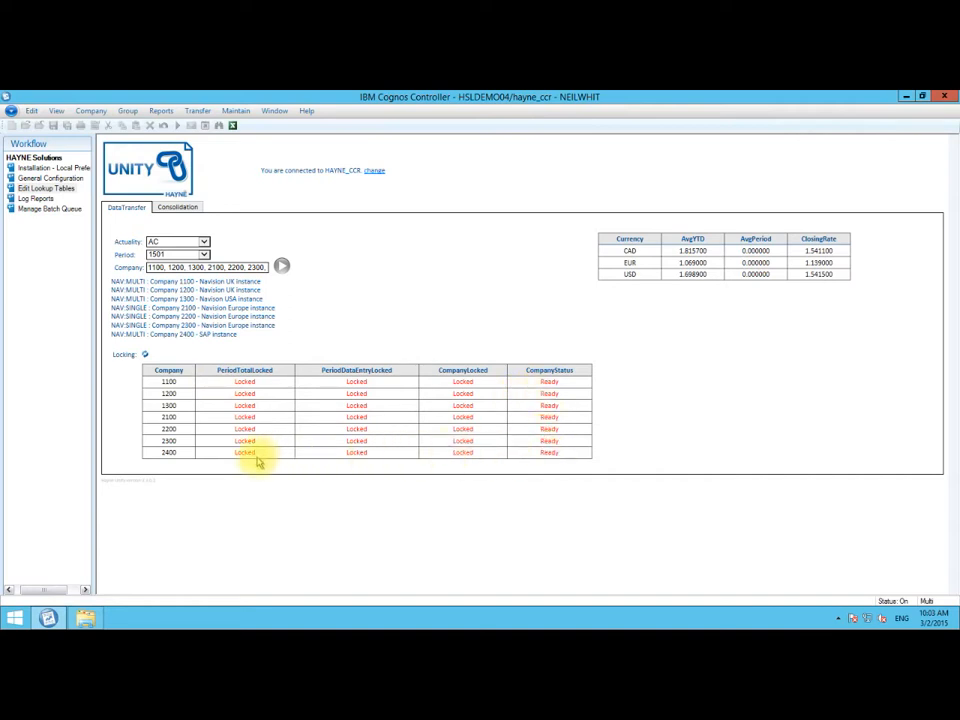
# Change the period to 1502, run the data transfer for the selected companies and follow the batches through to the log summary.
pyautogui.click(204, 255)
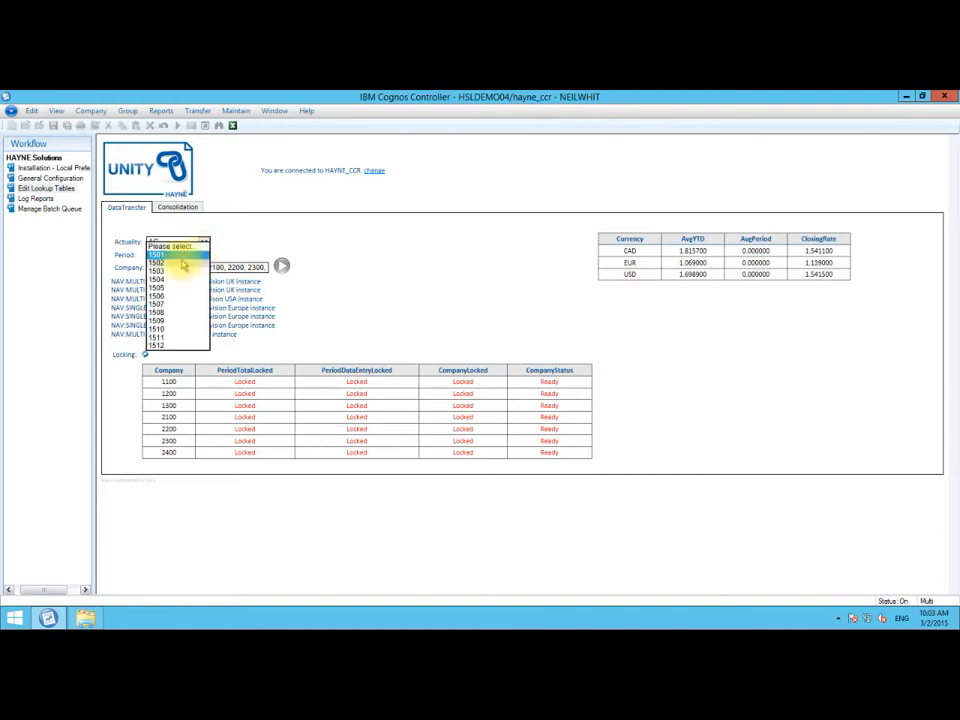
pyautogui.click(185, 263)
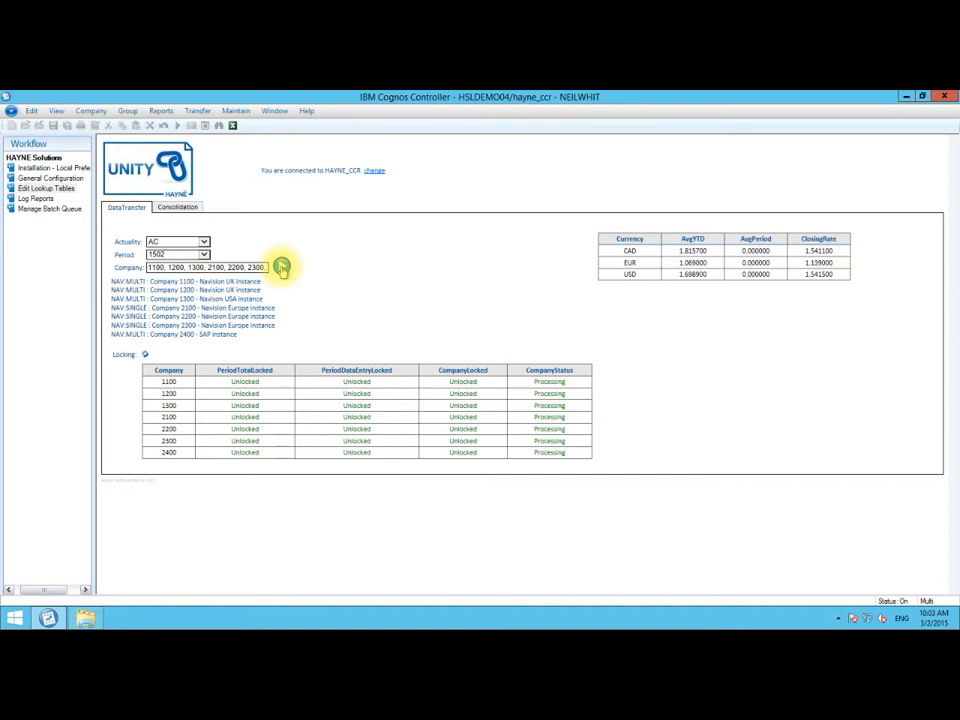
pyautogui.click(282, 268)
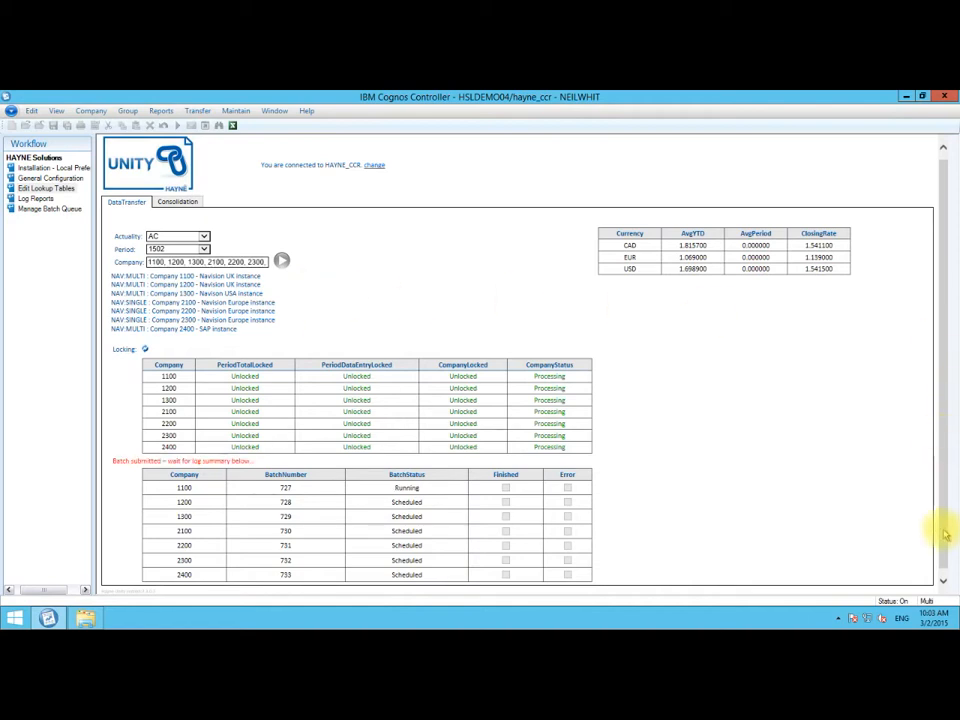
pyautogui.click(944, 581)
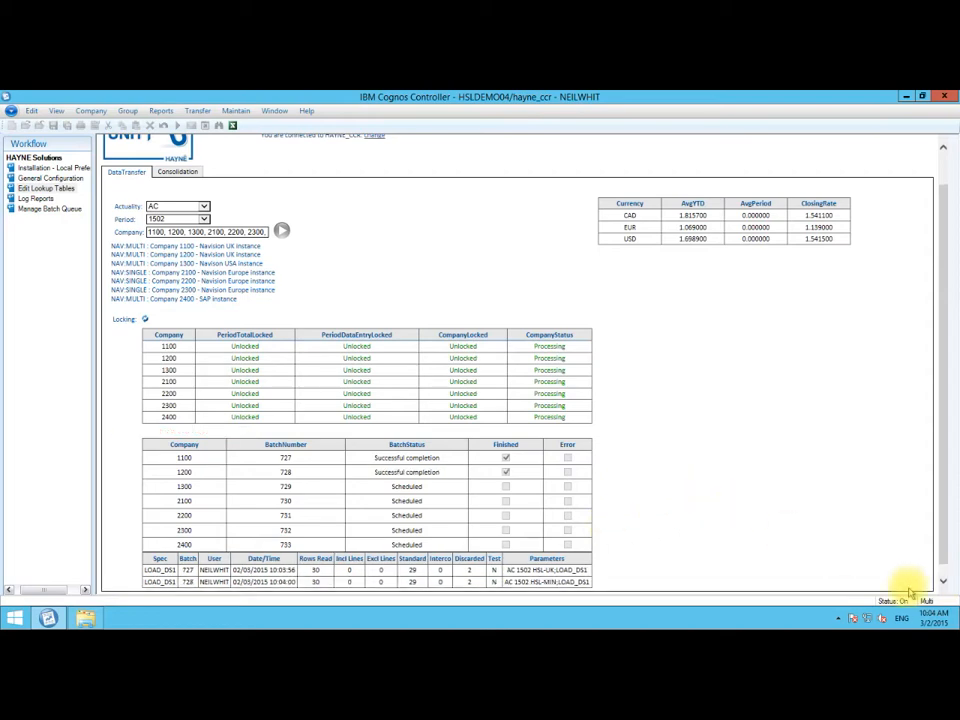
pyautogui.click(944, 581)
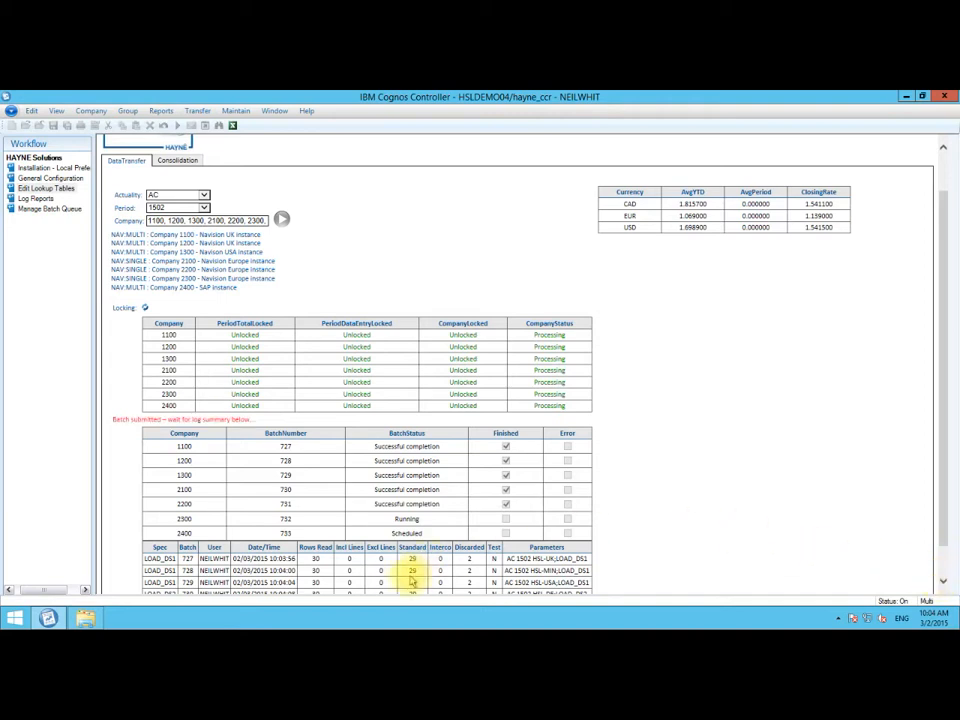
pyautogui.click(944, 581)
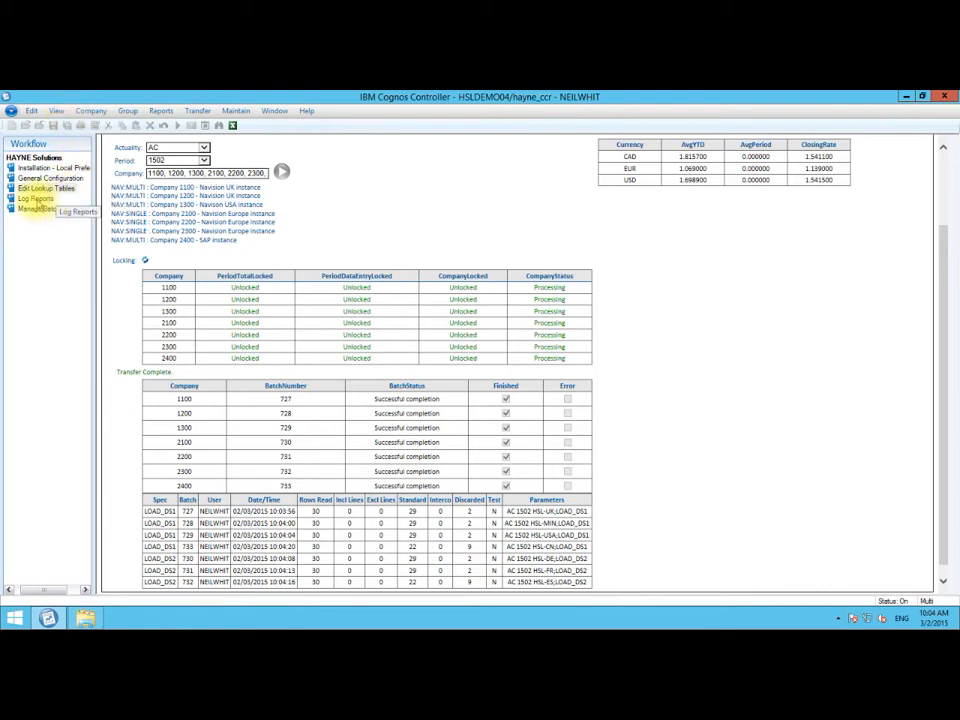
# Examine the external data log report for the transfer batches in a maximized view, including the rows read and discarded transactions.
pyautogui.click(38, 199)
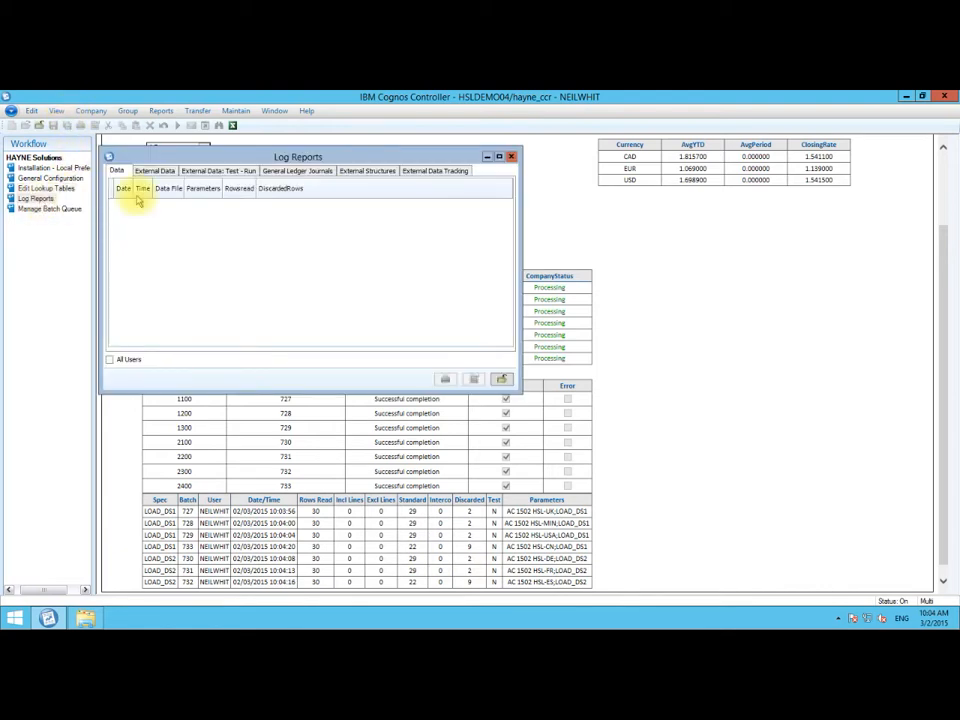
pyautogui.click(160, 172)
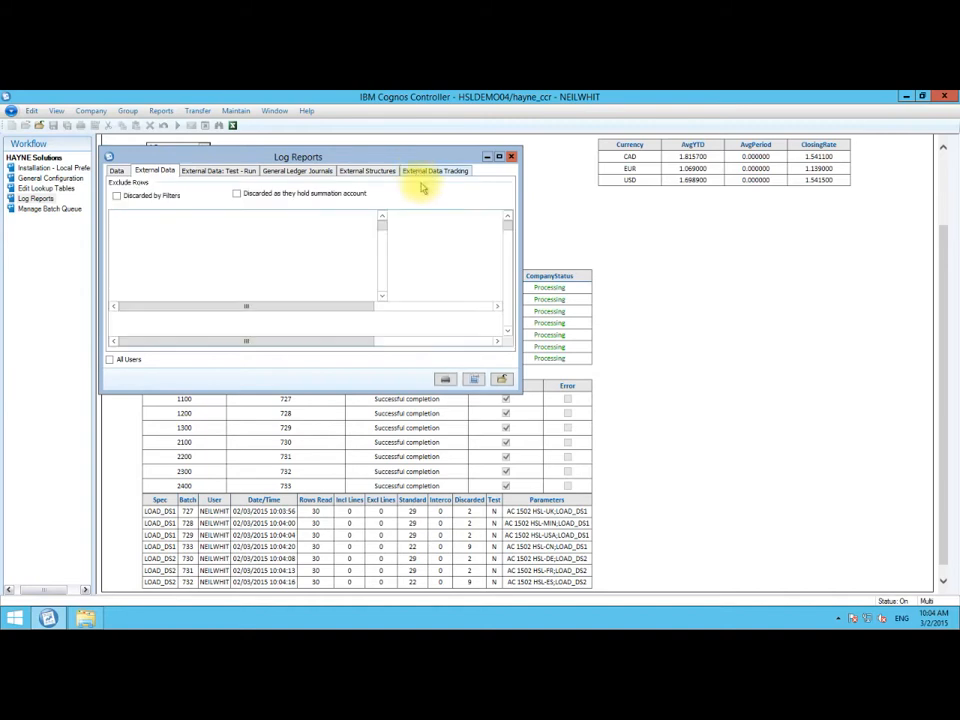
pyautogui.click(499, 157)
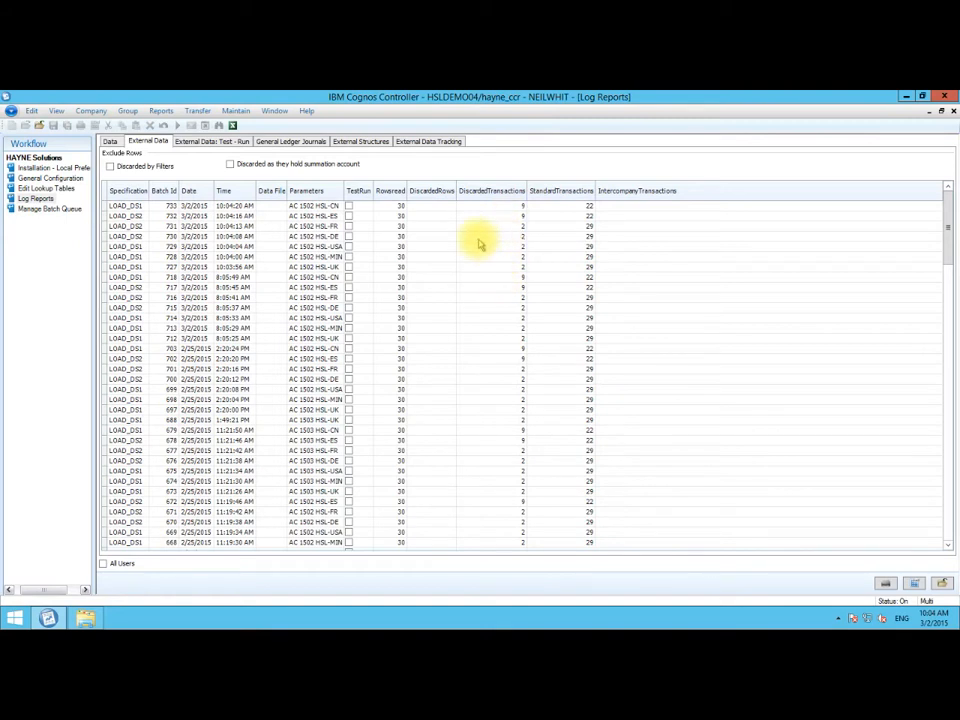
pyautogui.click(393, 208)
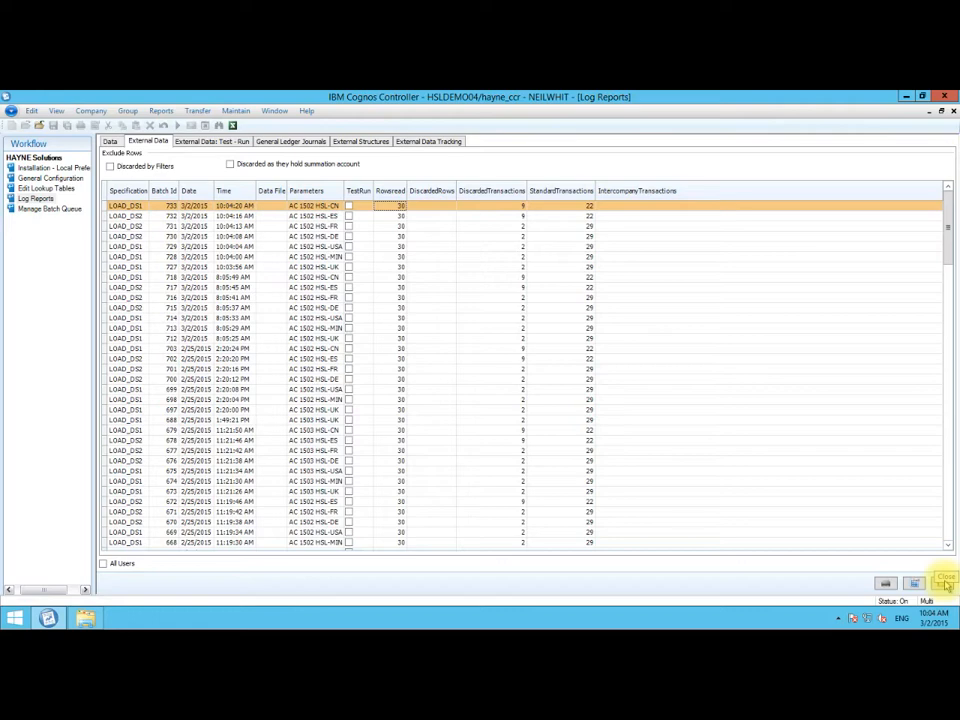
pyautogui.click(945, 582)
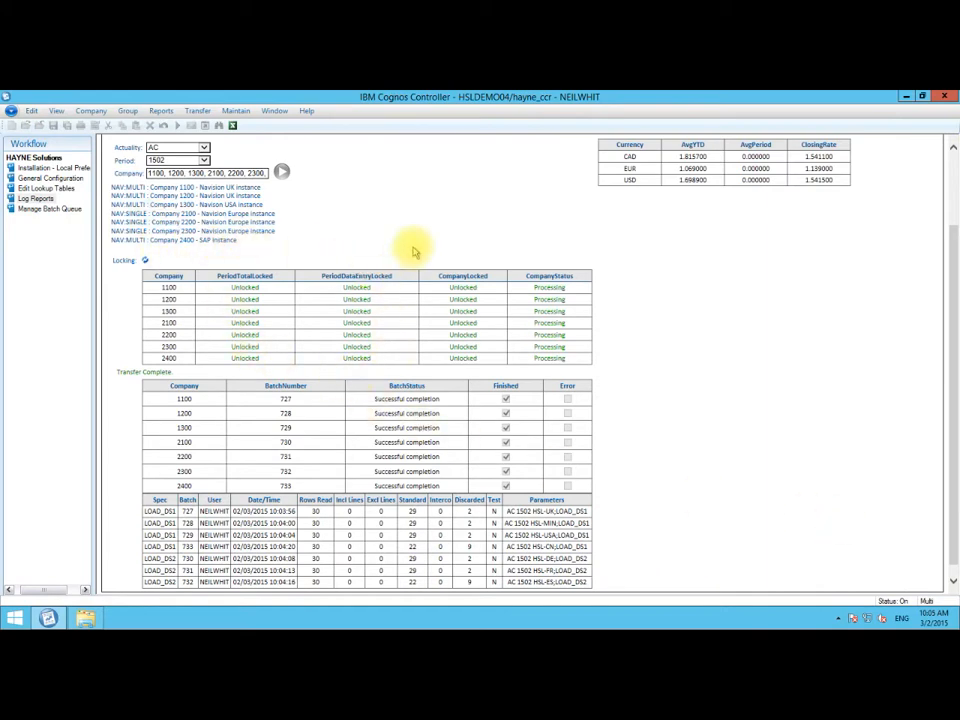
# Check which other databases the start page can connect to, keeping HAYNE_CCR selected.
pyautogui.scroll(2, 414, 251)
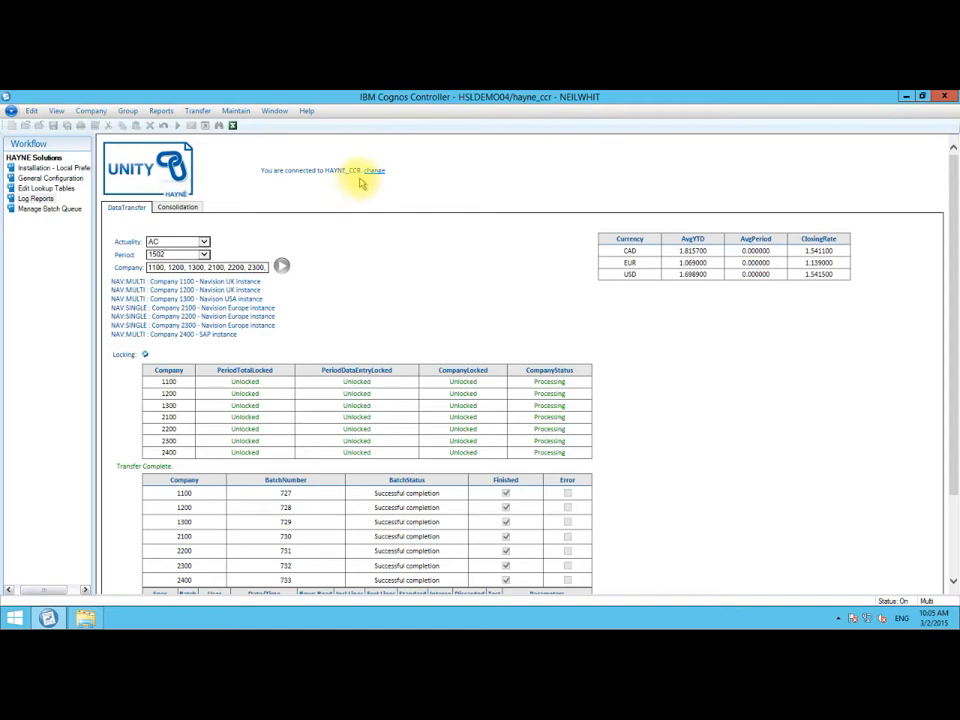
pyautogui.click(374, 172)
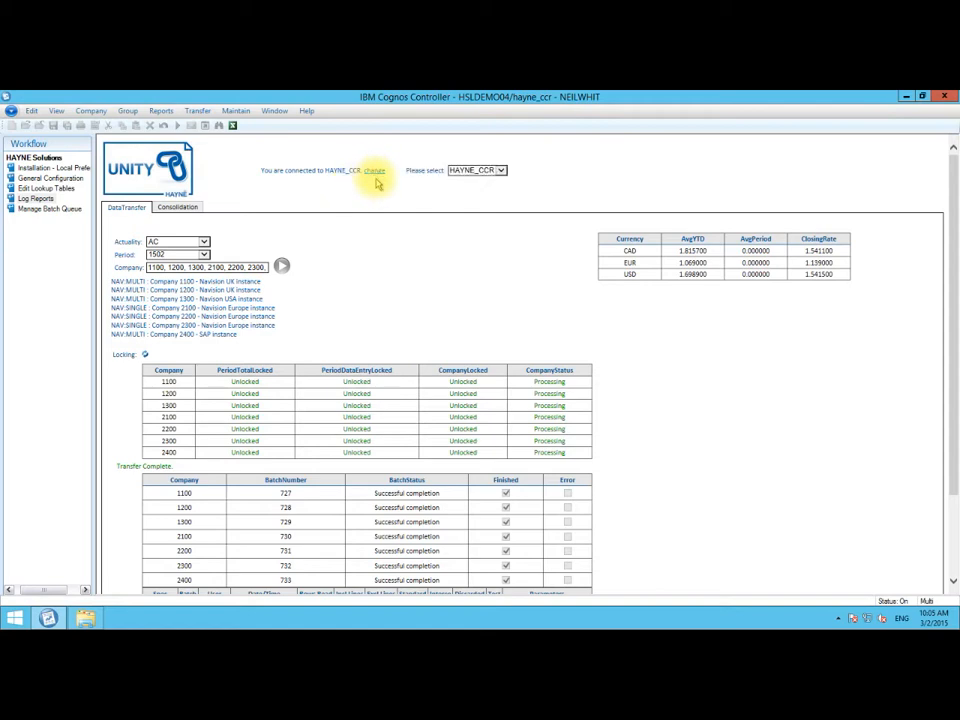
pyautogui.click(501, 171)
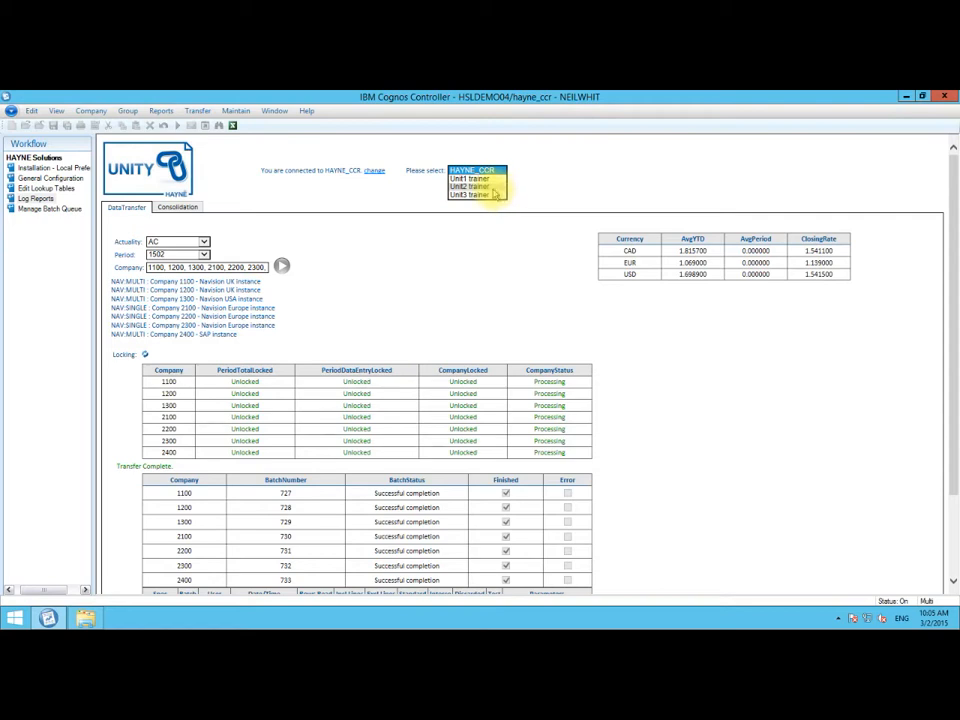
pyautogui.click(553, 173)
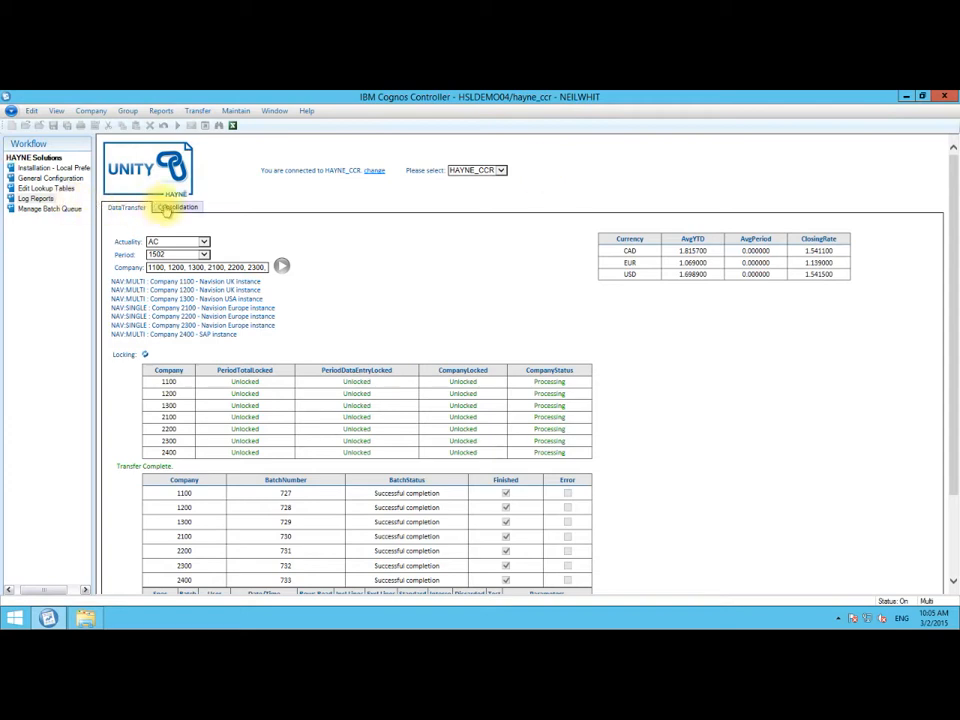
# Set up the consolidation with period range 1501 and 1502 and actuality range AB and AC.
pyautogui.click(166, 207)
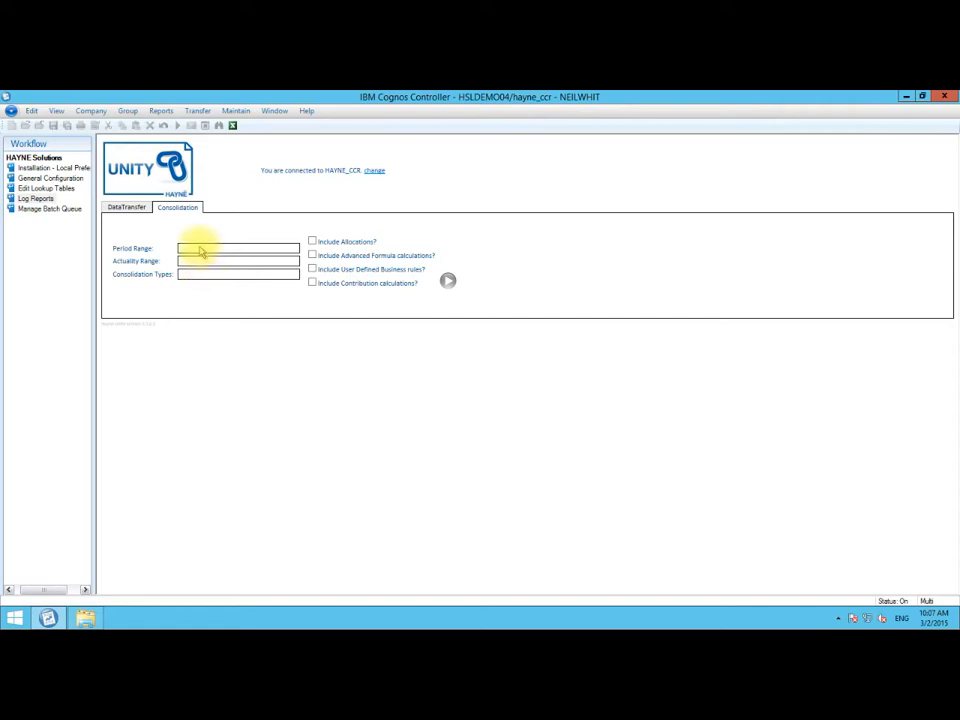
pyautogui.click(200, 250)
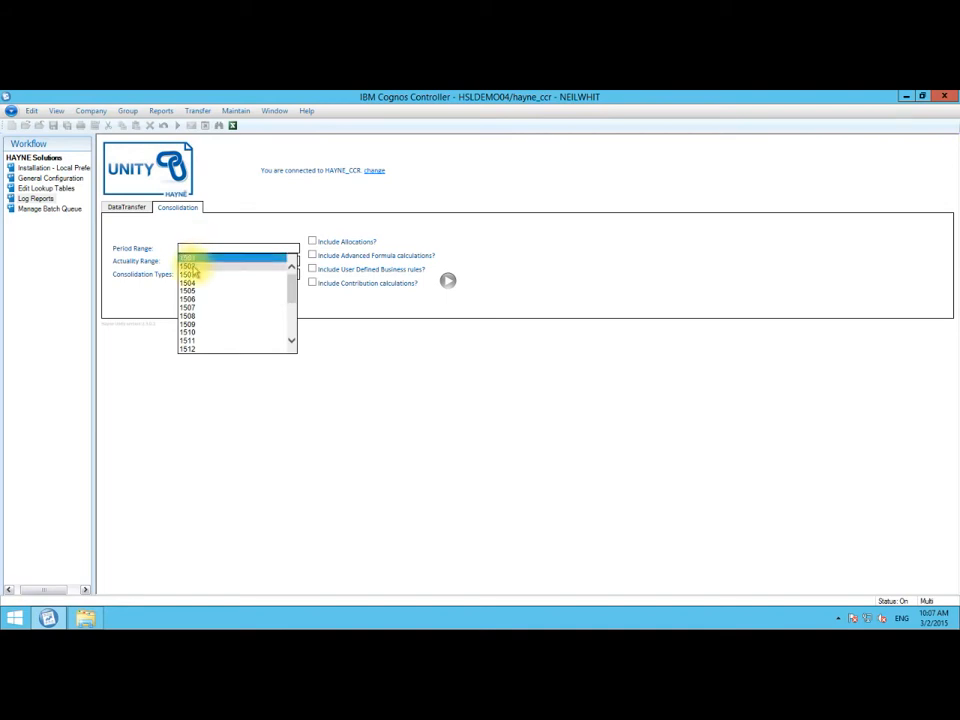
pyautogui.keyDown('ctrl'); pyautogui.click(196, 265); pyautogui.keyUp('ctrl')
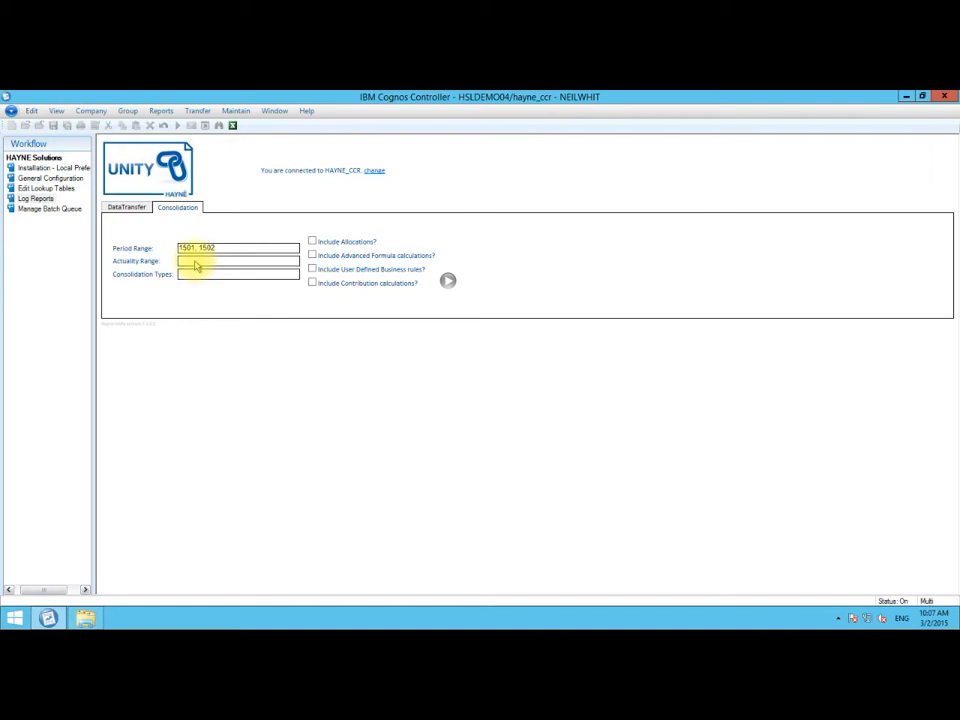
pyautogui.click(196, 272)
pyautogui.click(184, 272)
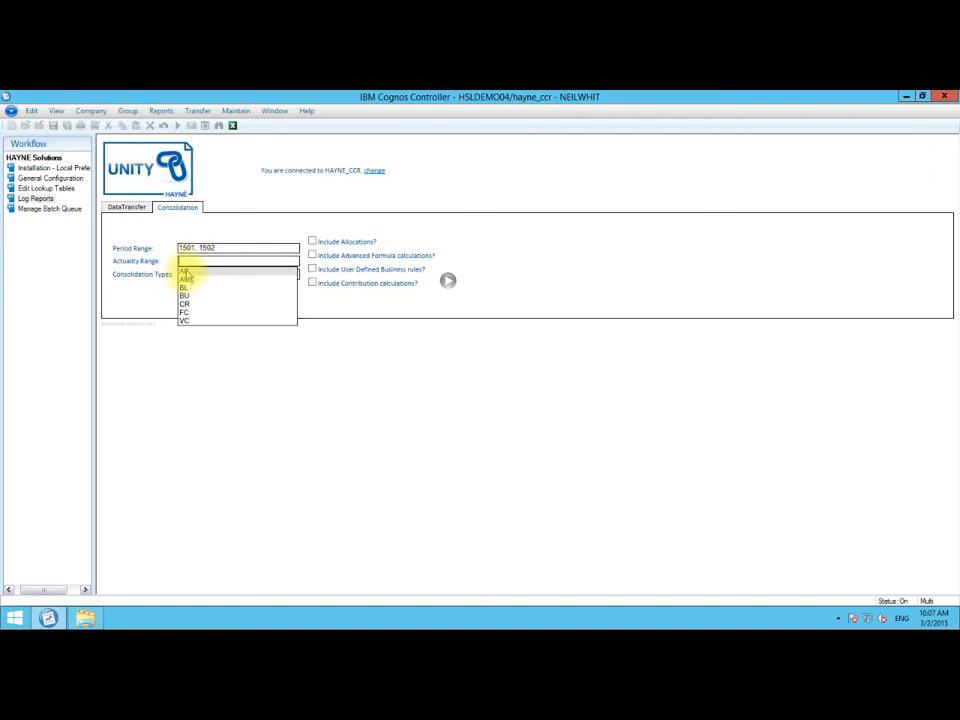
pyautogui.keyDown('ctrl'); pyautogui.click(186, 280); pyautogui.keyUp('ctrl')
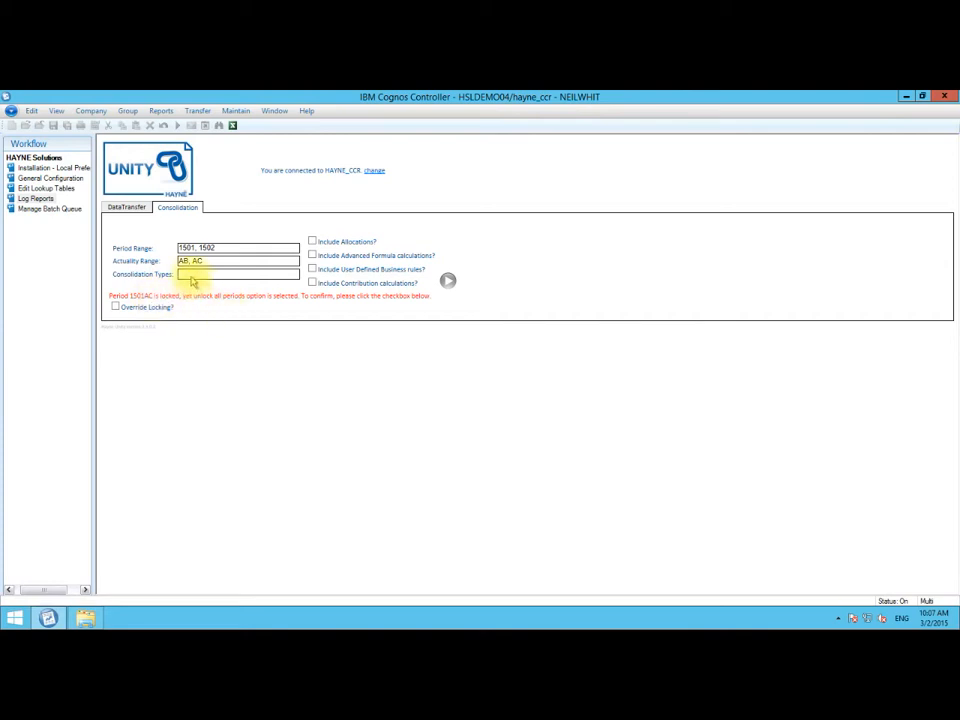
# Run the consolidation for types LE : L1000 and MG : M1000 with the locking overridden.
pyautogui.click(192, 278)
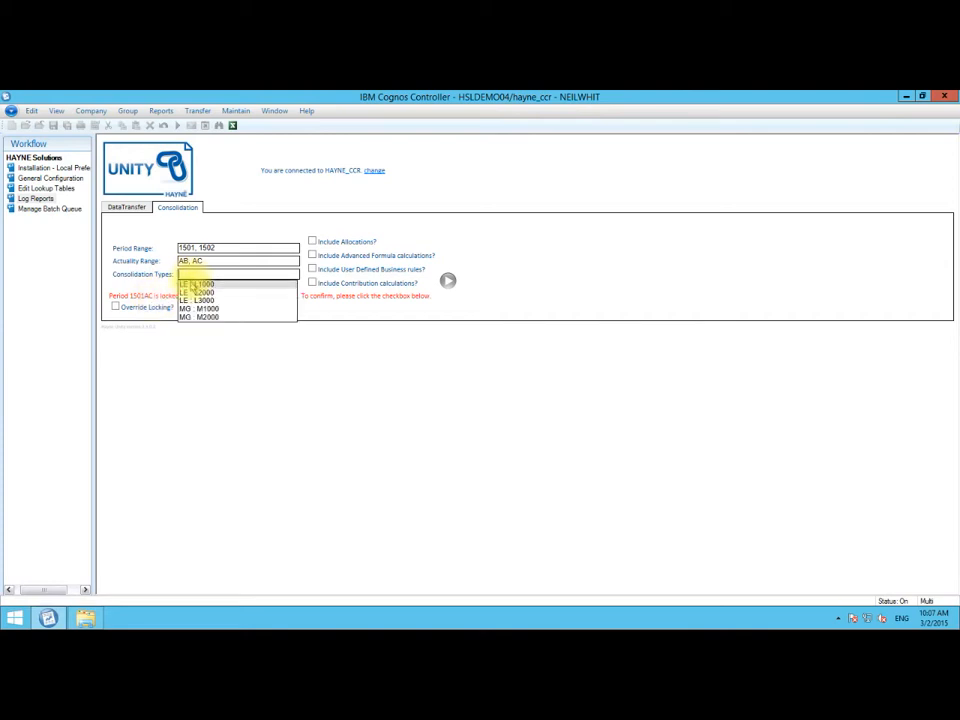
pyautogui.click(193, 285)
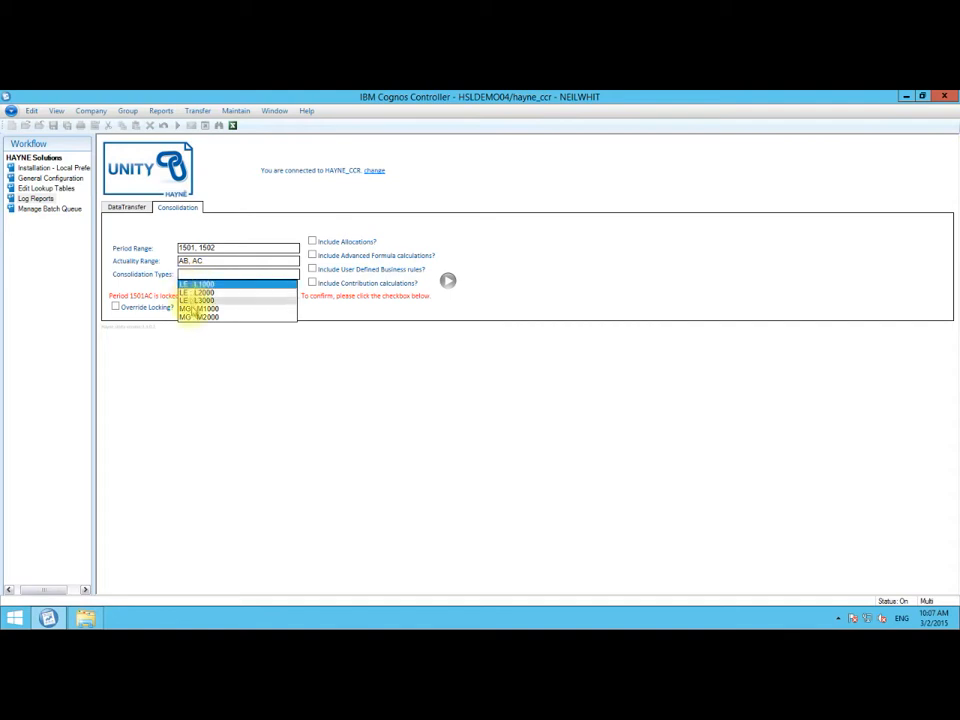
pyautogui.keyDown('ctrl'); pyautogui.click(198, 308); pyautogui.keyUp('ctrl')
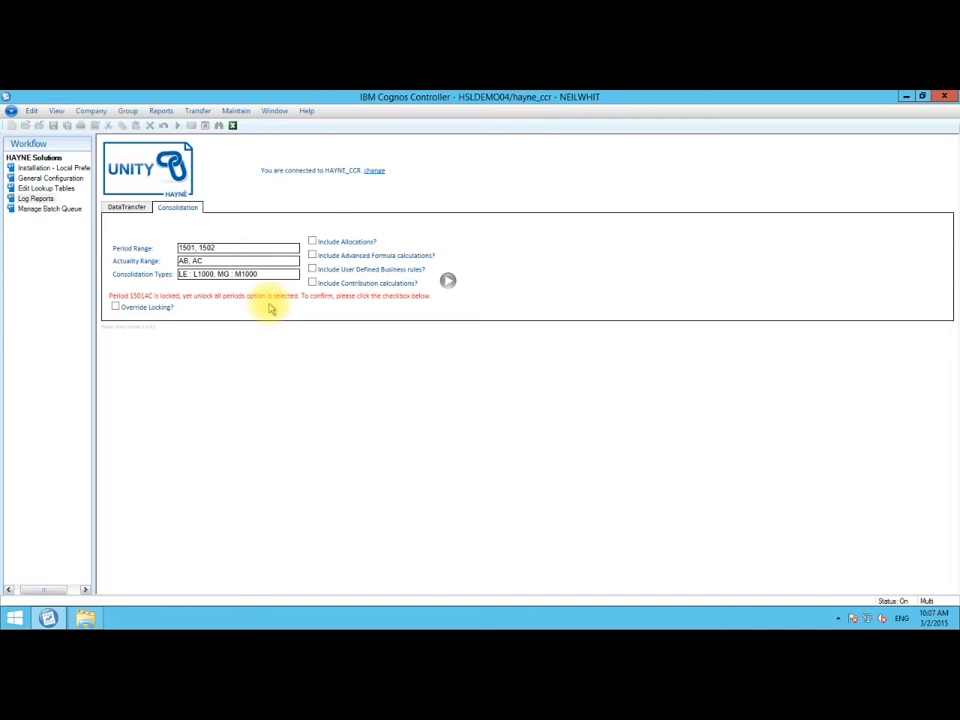
pyautogui.click(116, 306)
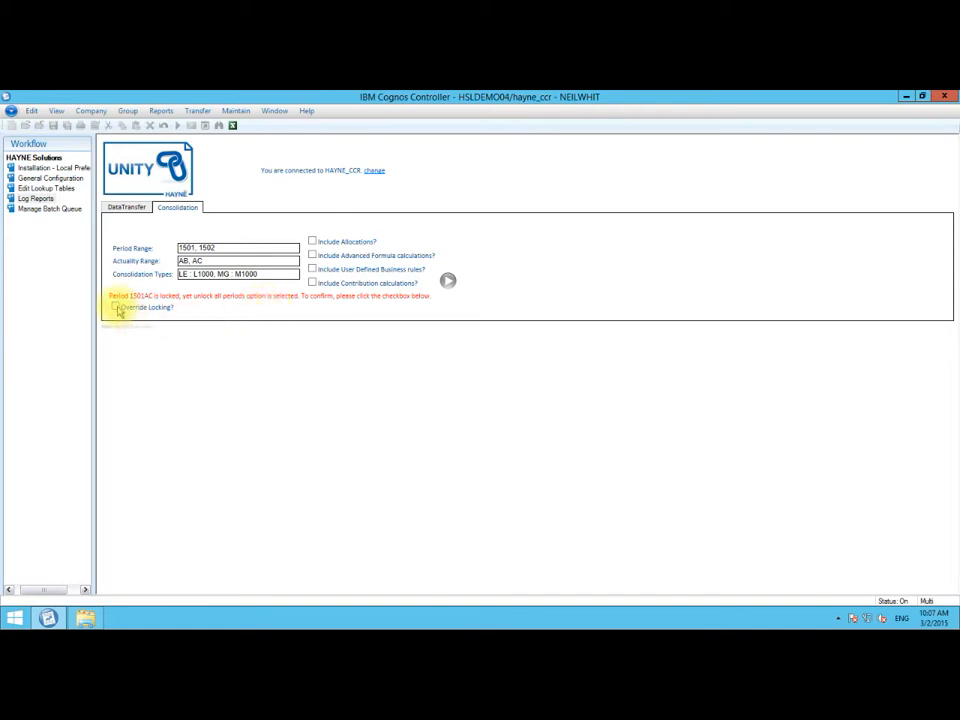
pyautogui.click(447, 280)
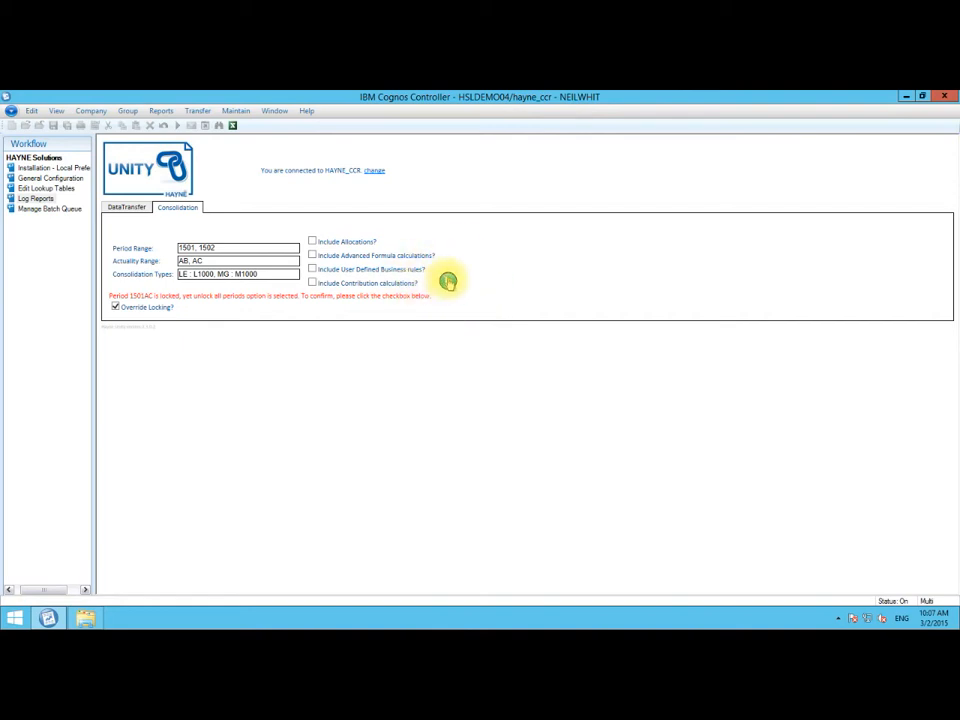